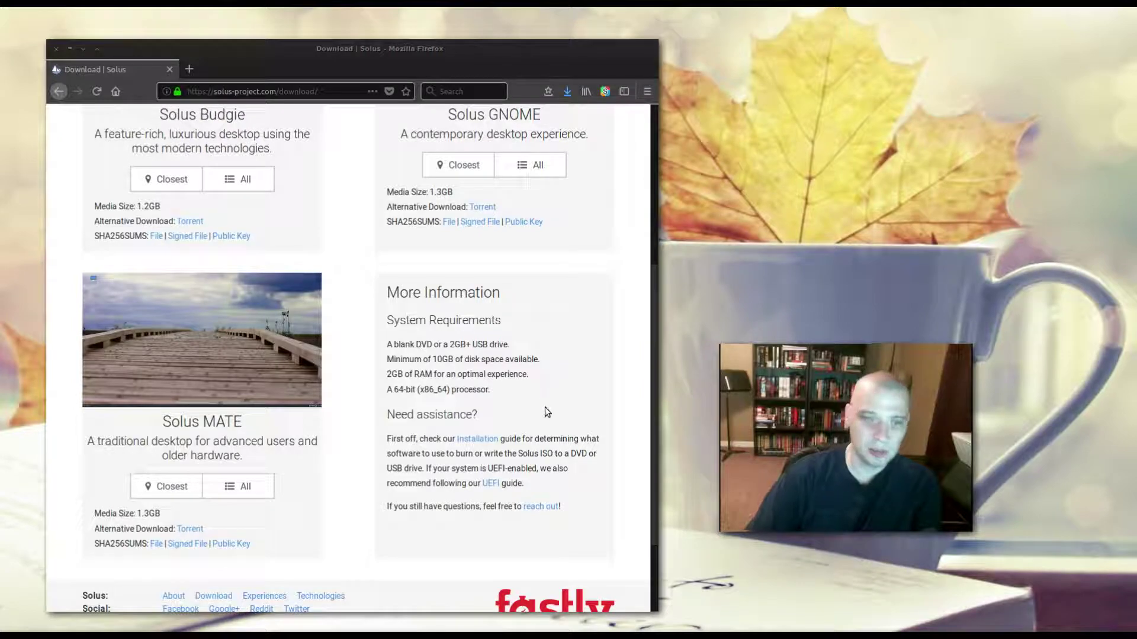
# Scroll back up the Solus download page to review the editions and system requirements.
pyautogui.scroll(3, 546, 410)
pyautogui.scroll(6, 545, 407)
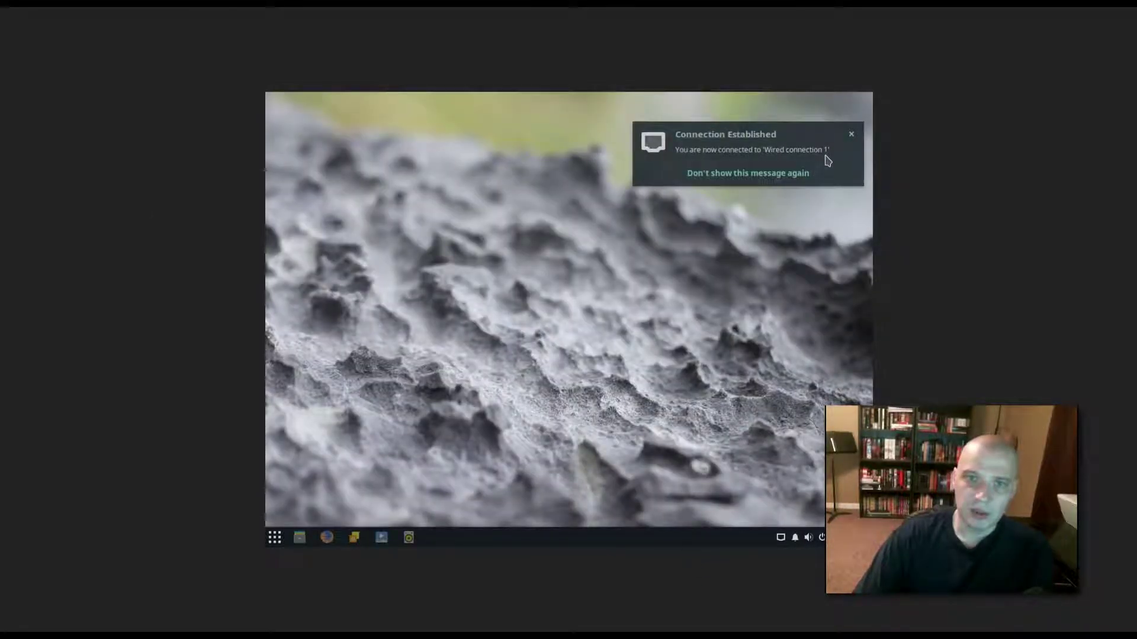
# Dismiss the wired 'Connection Established' notification on the live desktop.
pyautogui.click(850, 136)
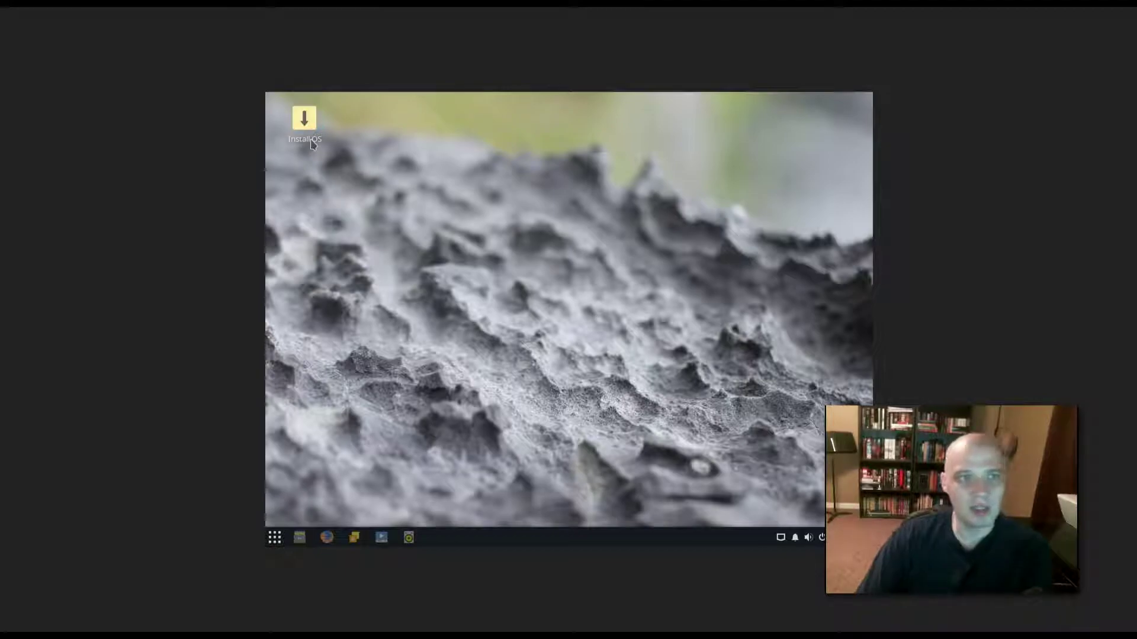
# Launch Install OS, choose English (United States), and let the location be found automatically.
pyautogui.click(305, 123)
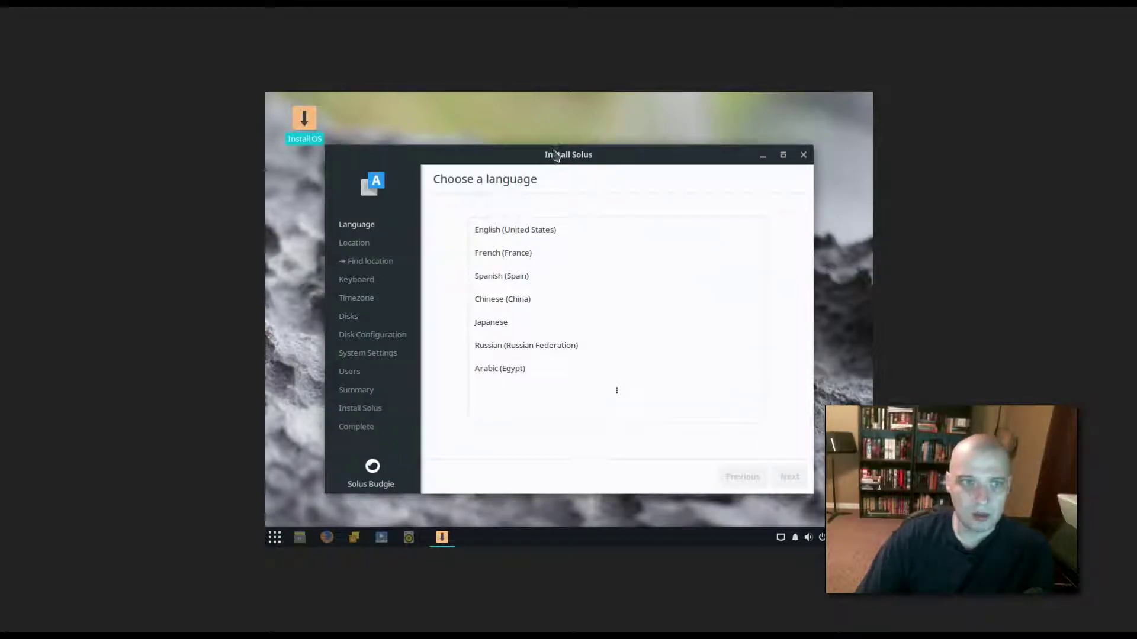
pyautogui.moveTo(555, 155); pyautogui.dragTo(553, 141)
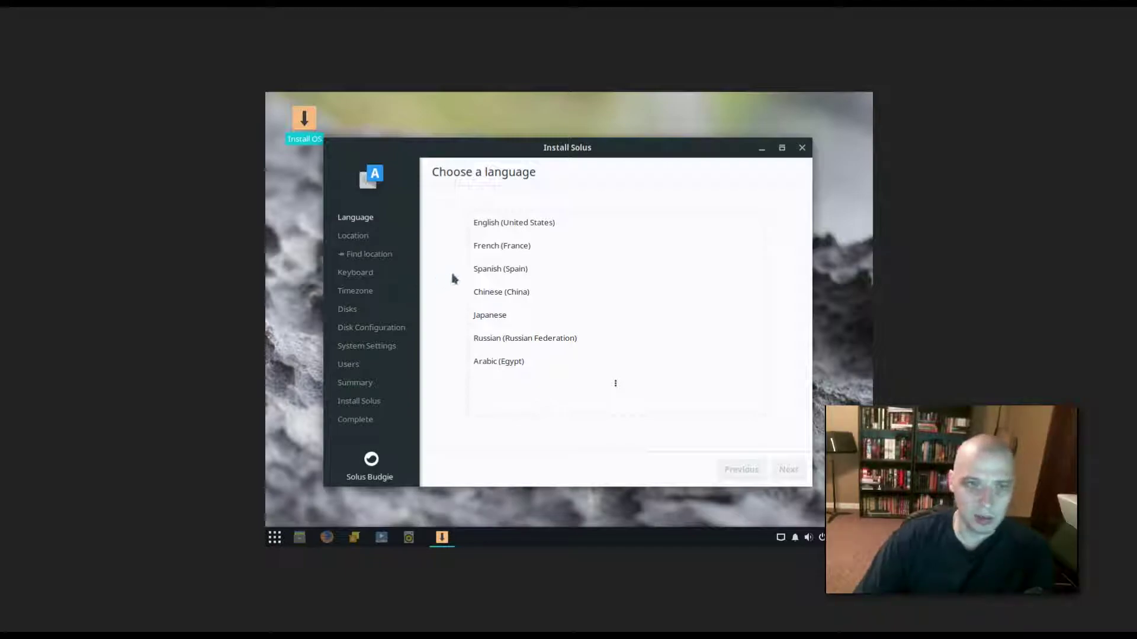
pyautogui.click(512, 226)
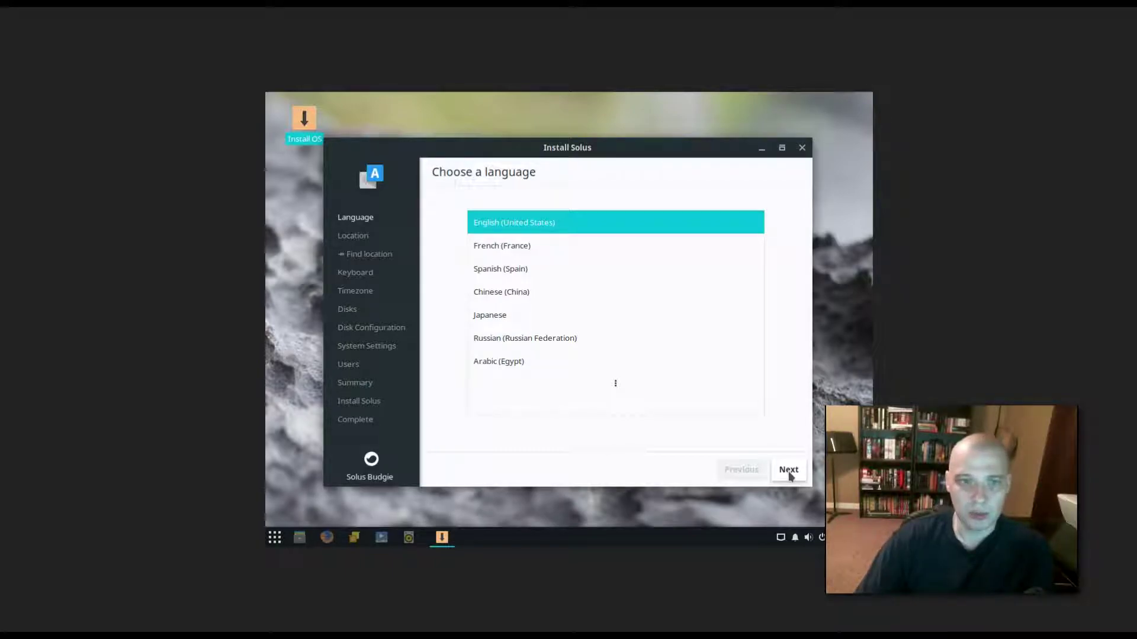
pyautogui.click(789, 470)
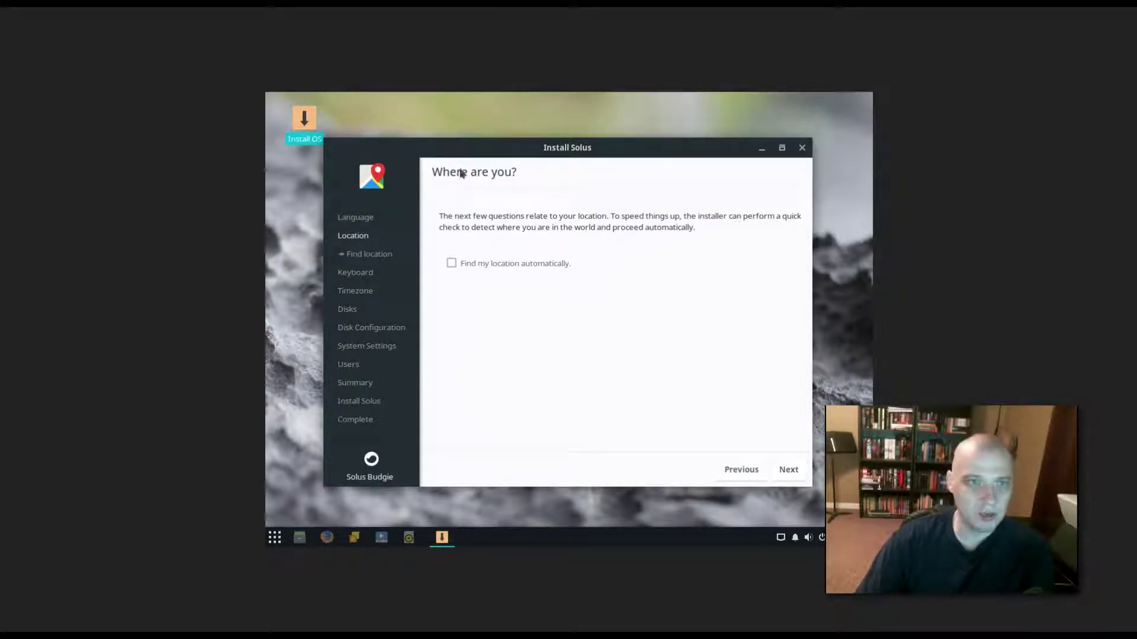
pyautogui.click(452, 264)
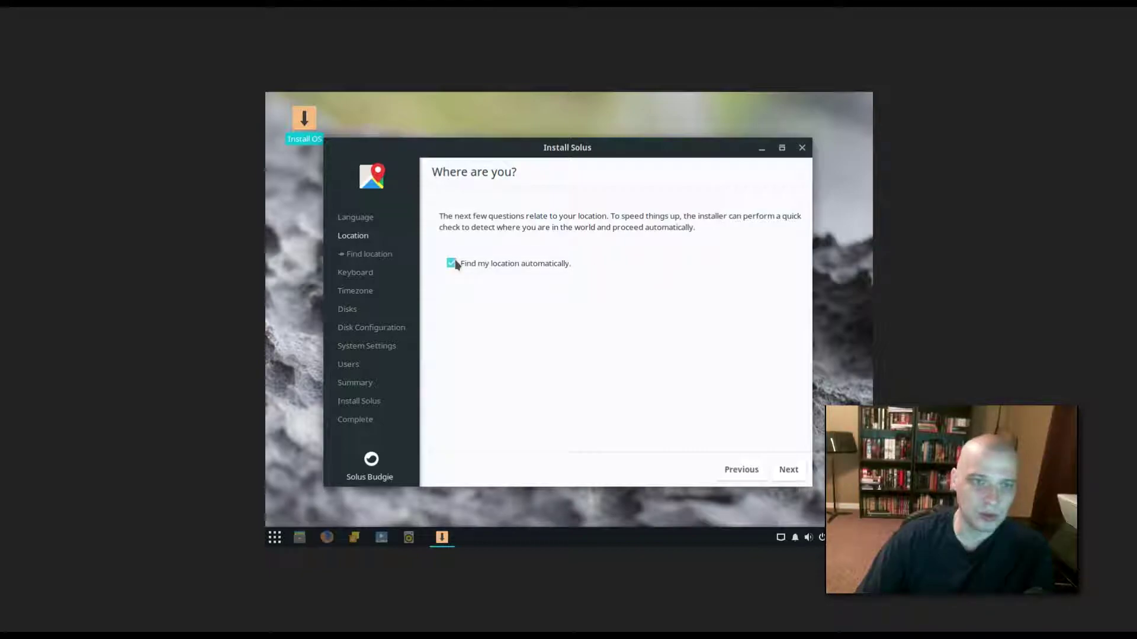
pyautogui.click(788, 472)
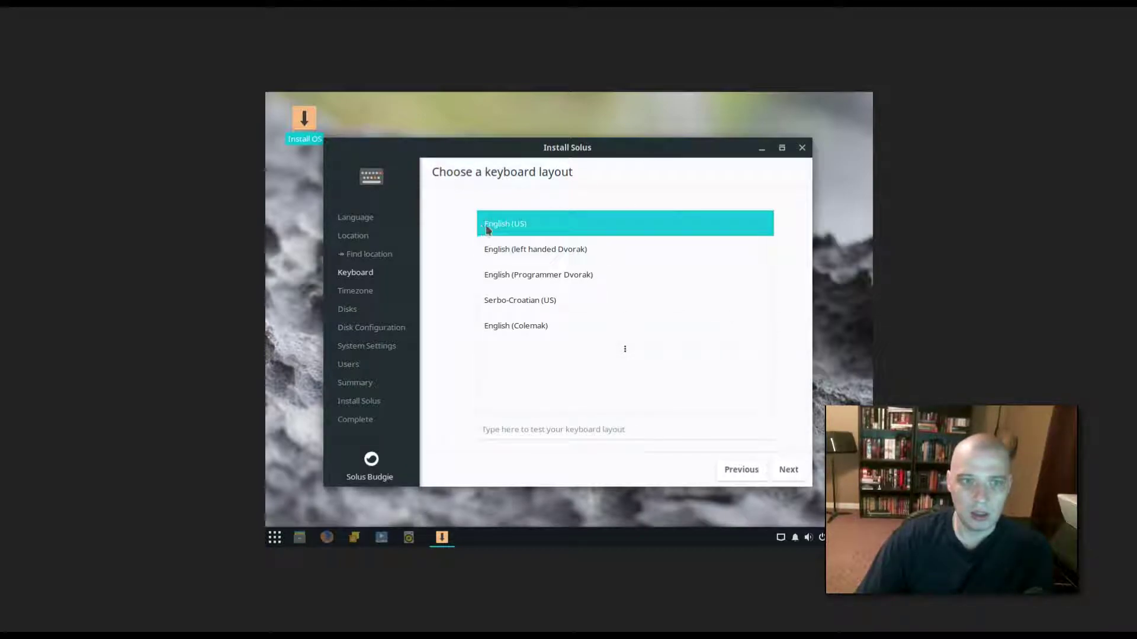
# Accept the English (US) keyboard, Chicago timezone, and automatic partitioning of the 16.1 GB disk.
pyautogui.click(796, 472)
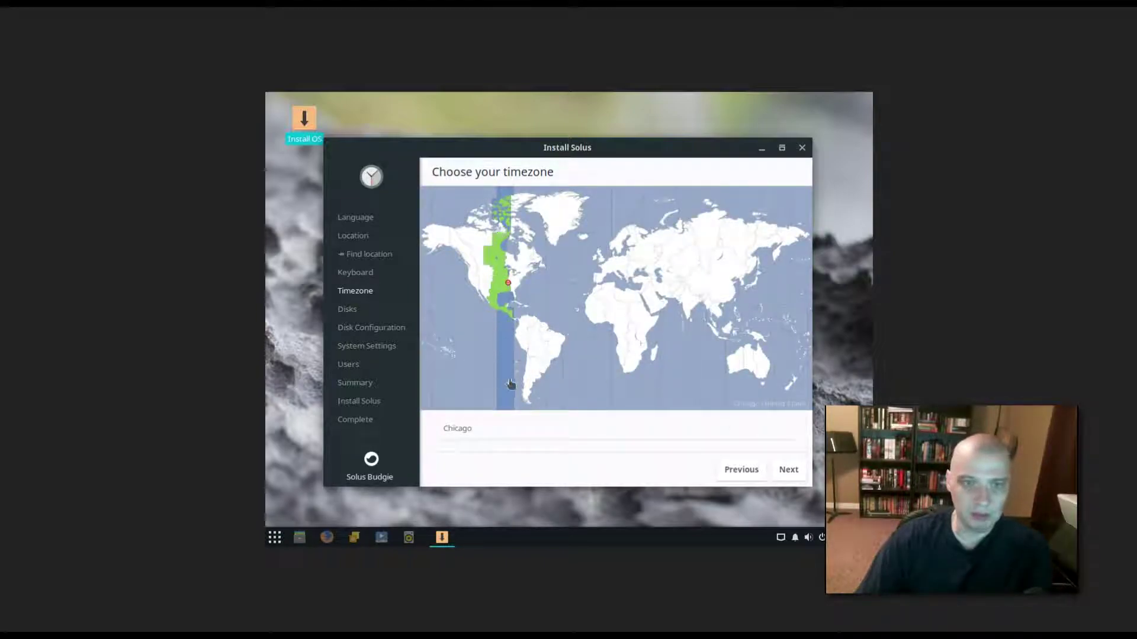
pyautogui.click(790, 471)
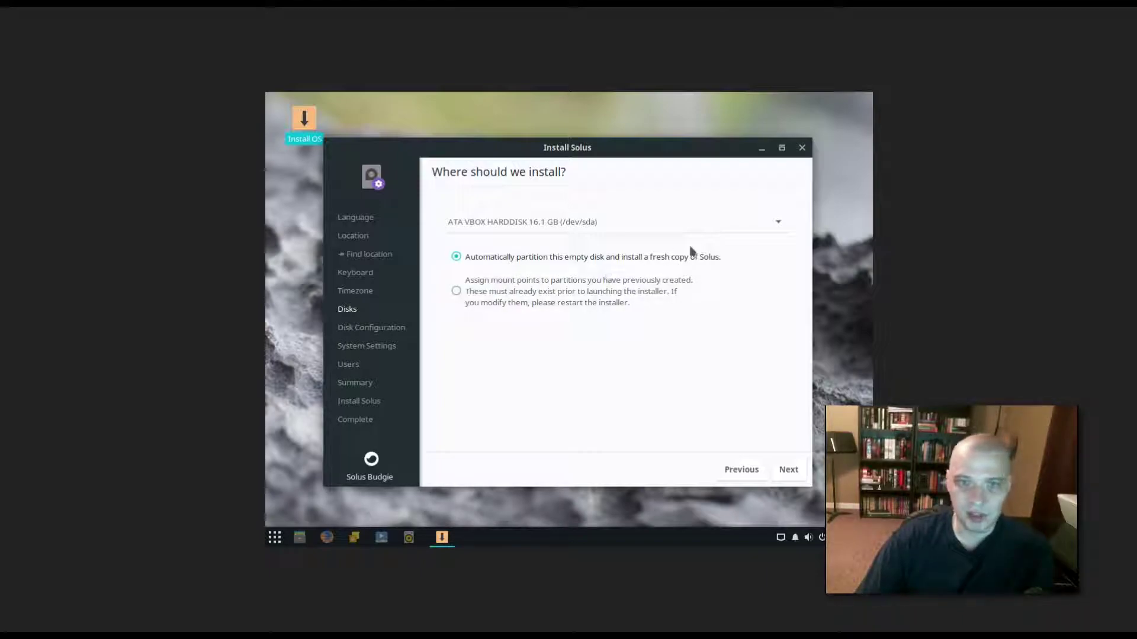
pyautogui.click(785, 468)
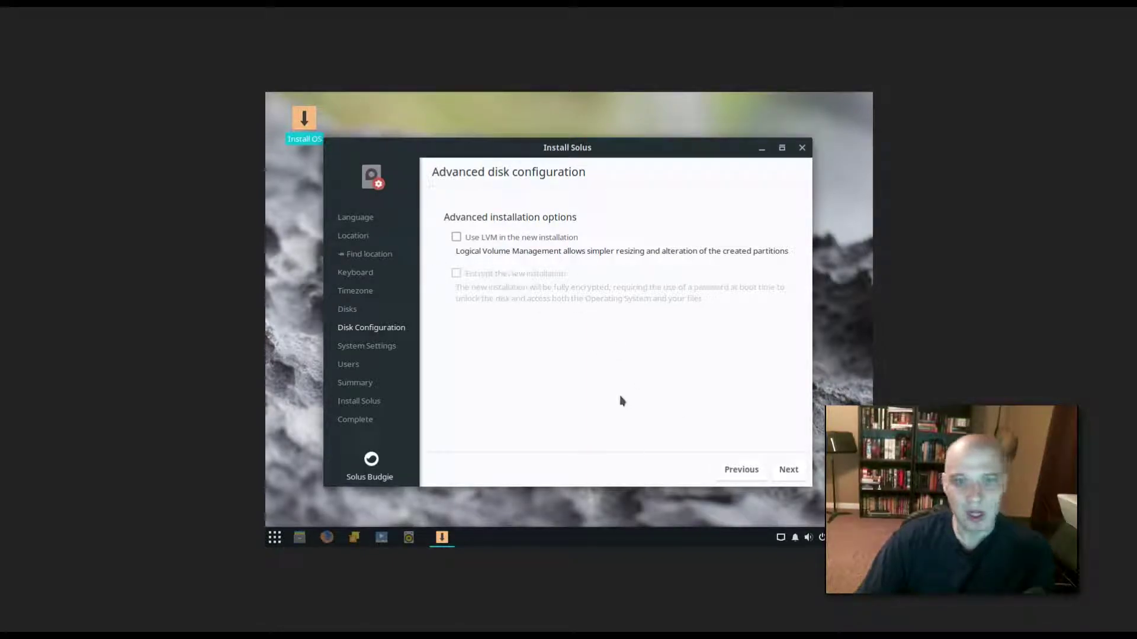
# Continue past advanced disk configuration with LVM and encryption left off.
pyautogui.click(789, 471)
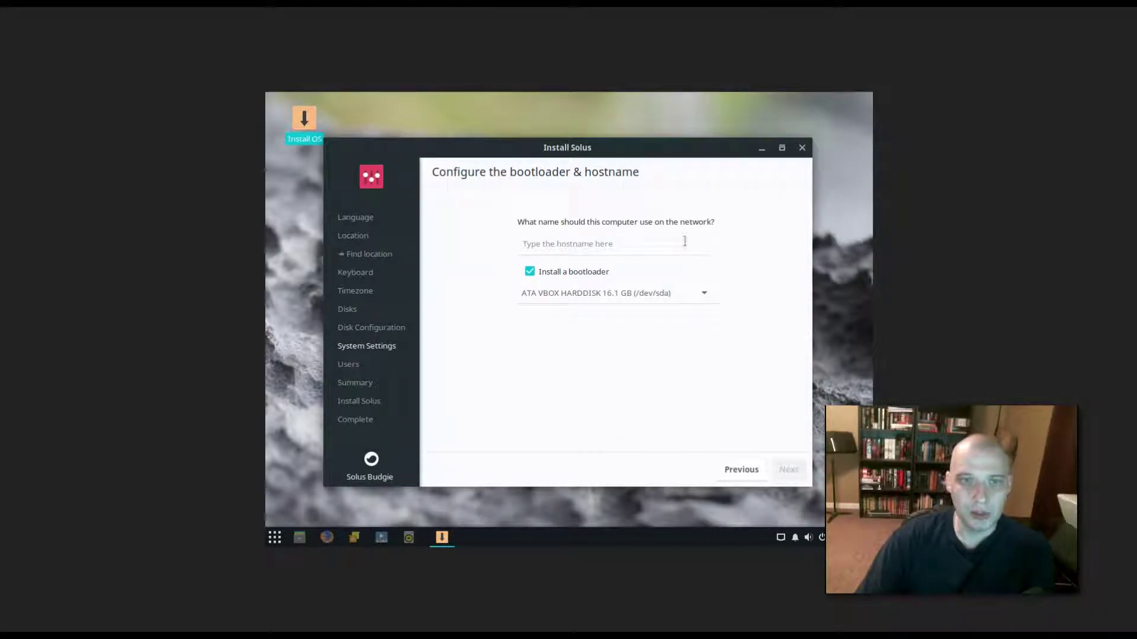
# Set the hostname to solus-vbox, keeping the bootloader on the 16.1 GB /dev/sda disk.
pyautogui.click(607, 244)
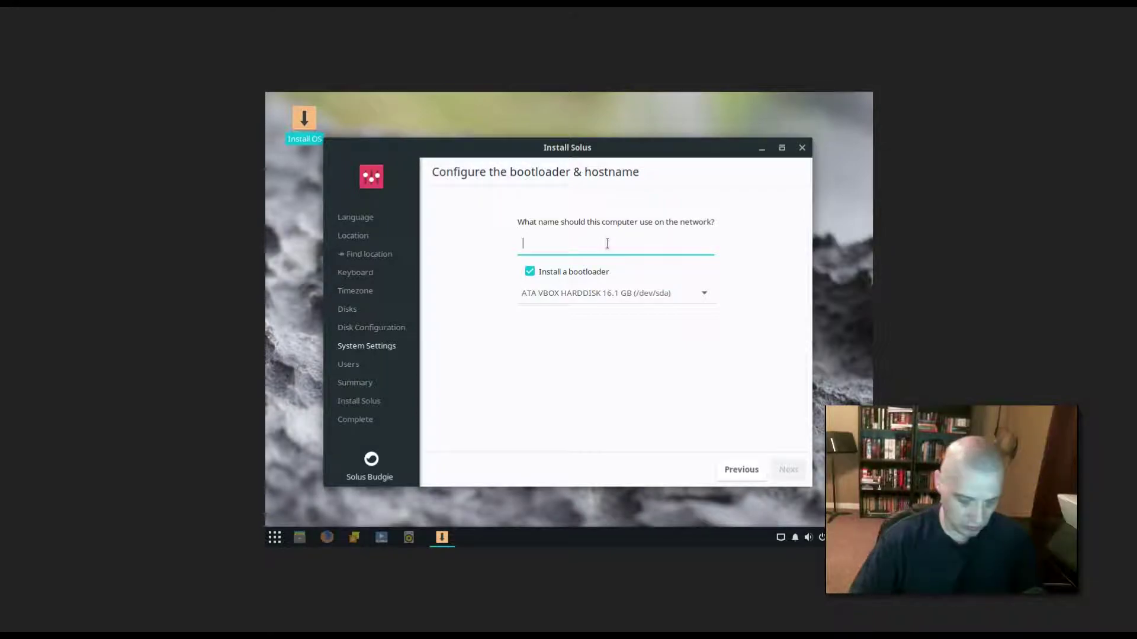
pyautogui.write('solus-v')
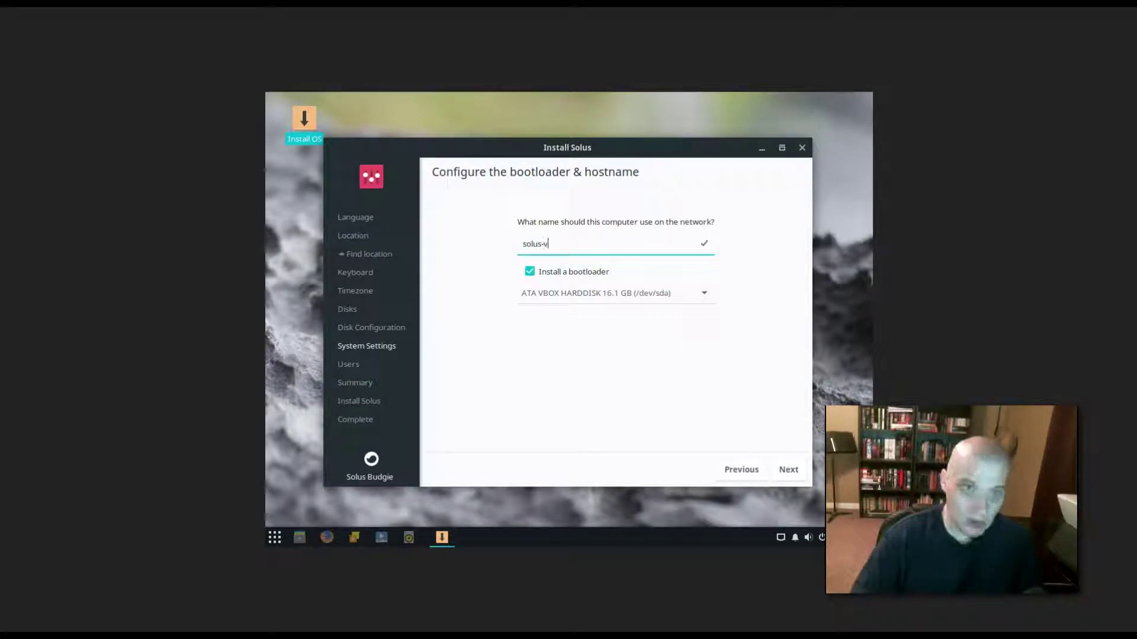
pyautogui.write('b')
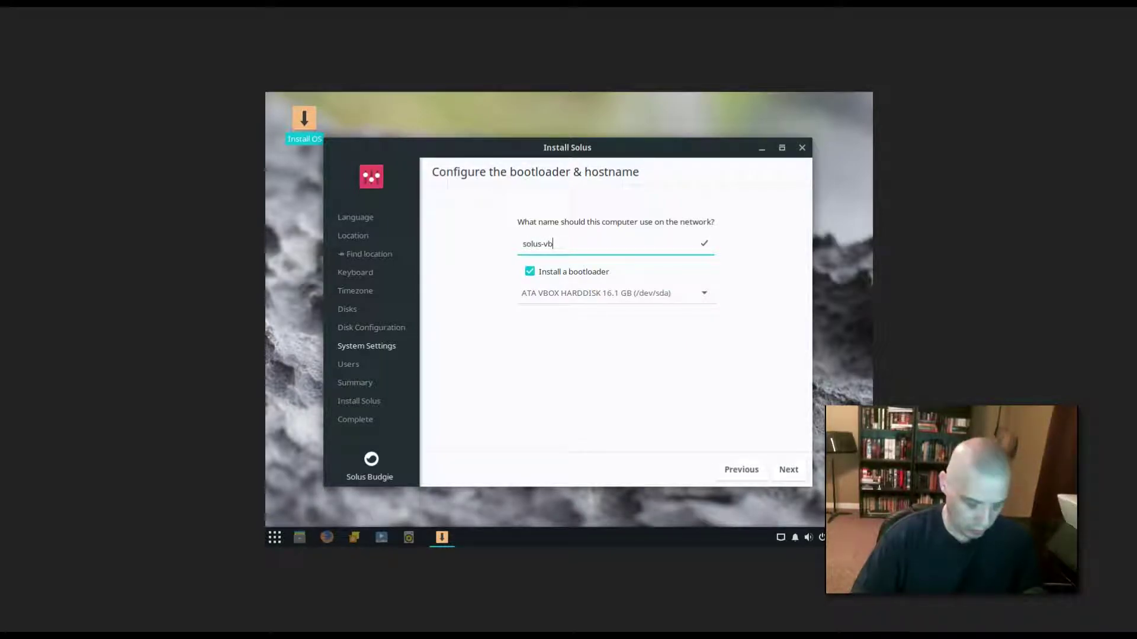
pyautogui.write('ox')
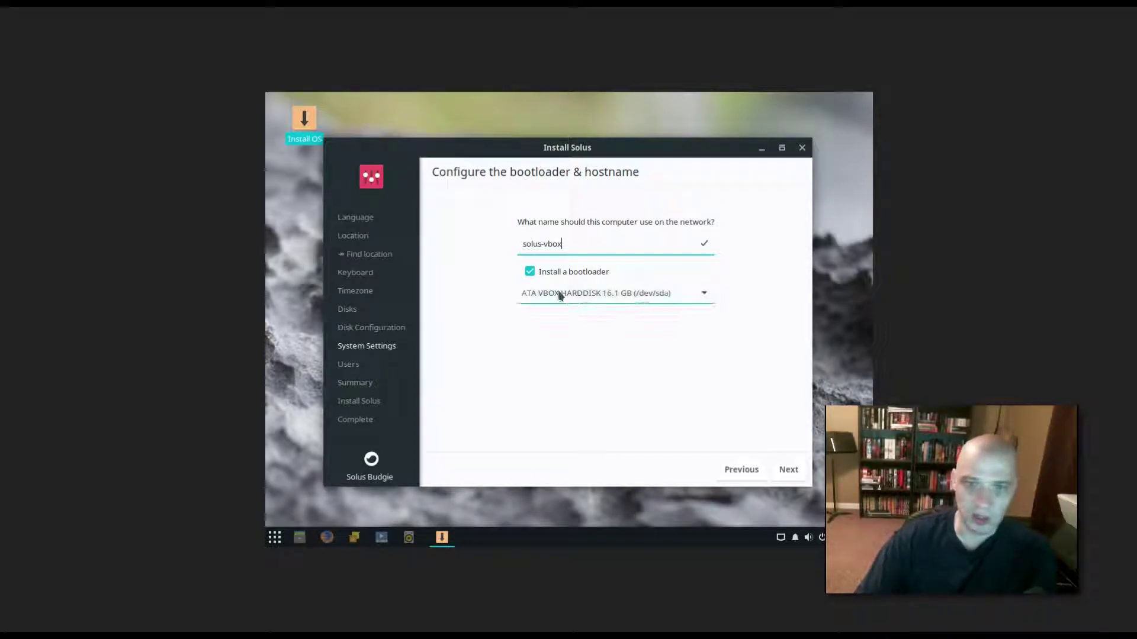
# On the user accounts step, enter 'solus' as both username and real name.
pyautogui.click(788, 470)
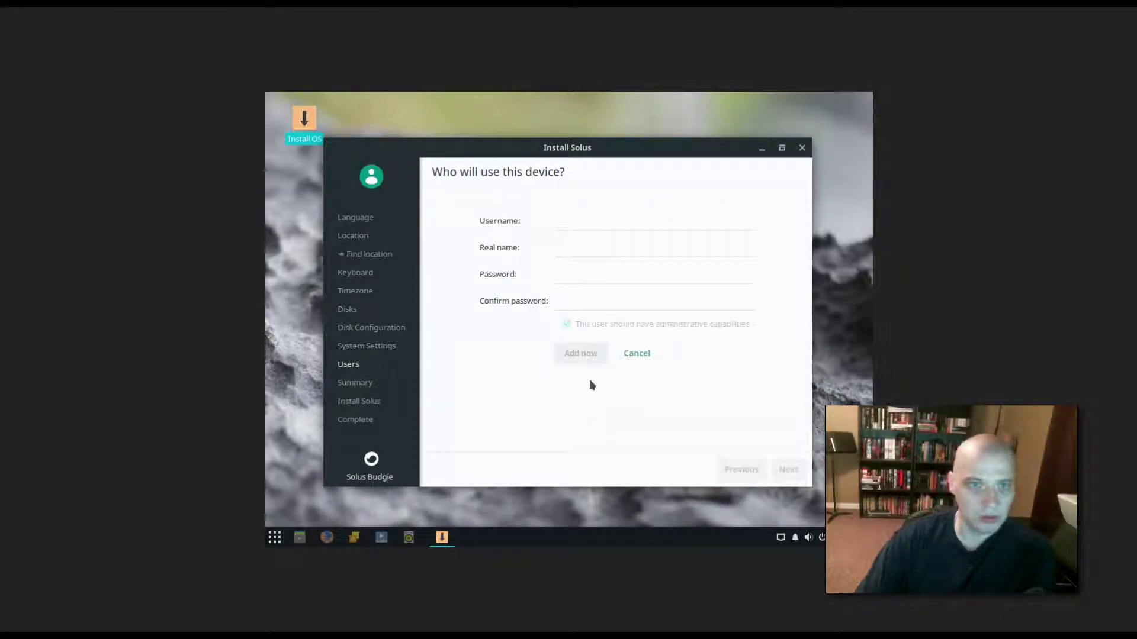
pyautogui.click(582, 224)
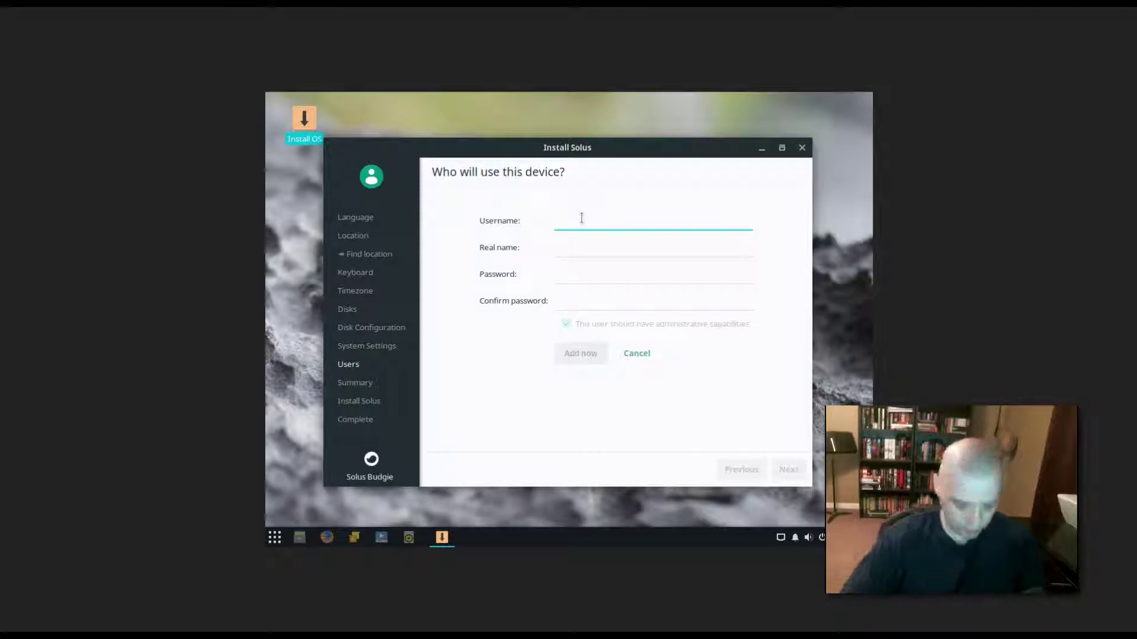
pyautogui.write('solus')
pyautogui.press('Tab')
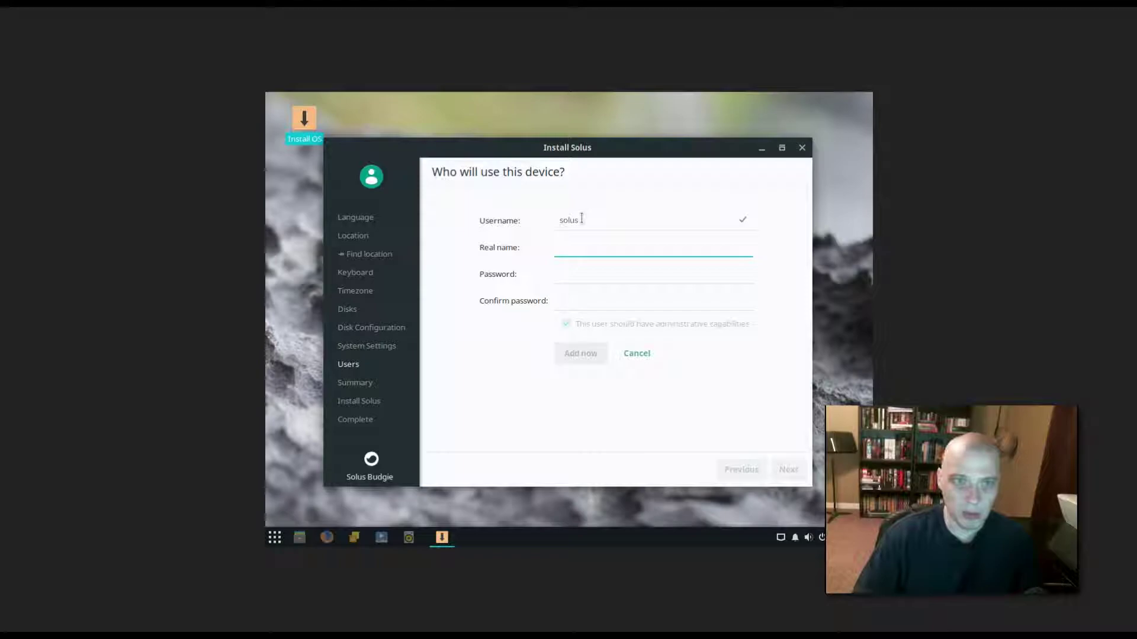
pyautogui.write('solus')
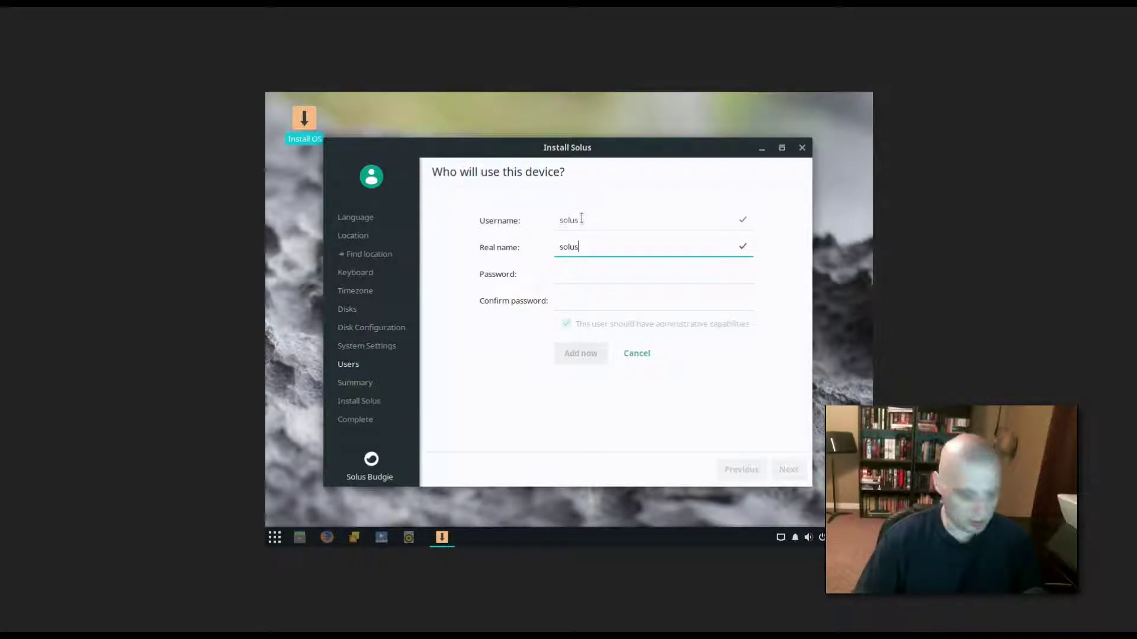
# Enter and confirm the account password, grant administrative capabilities, and add the user.
pyautogui.press('Tab')
pyautogui.write('solus1')
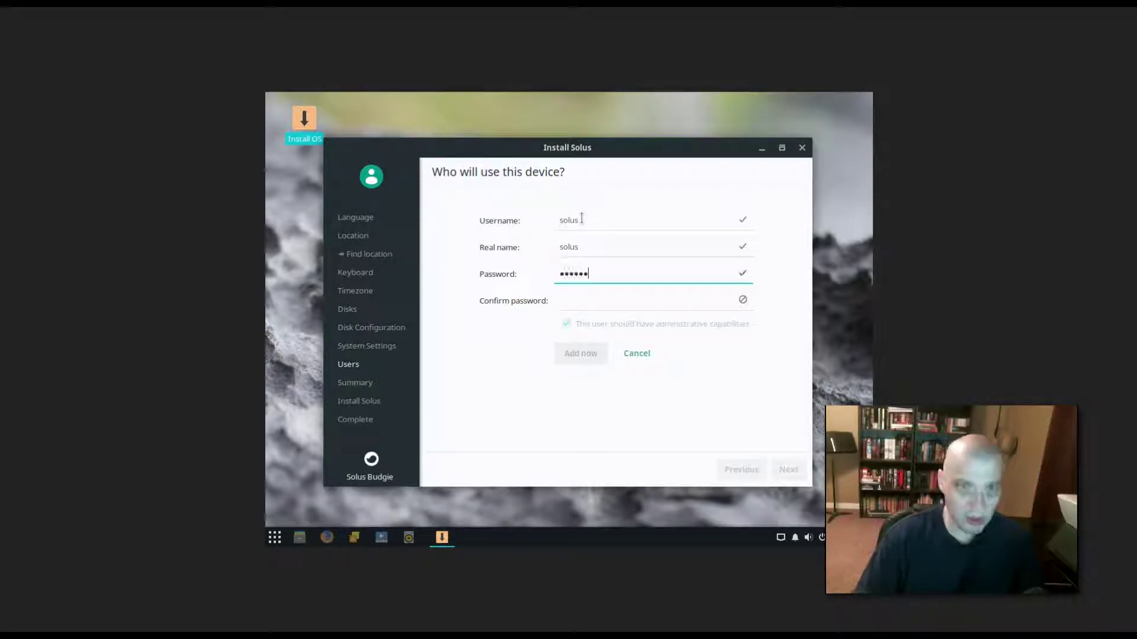
pyautogui.press('Tab')
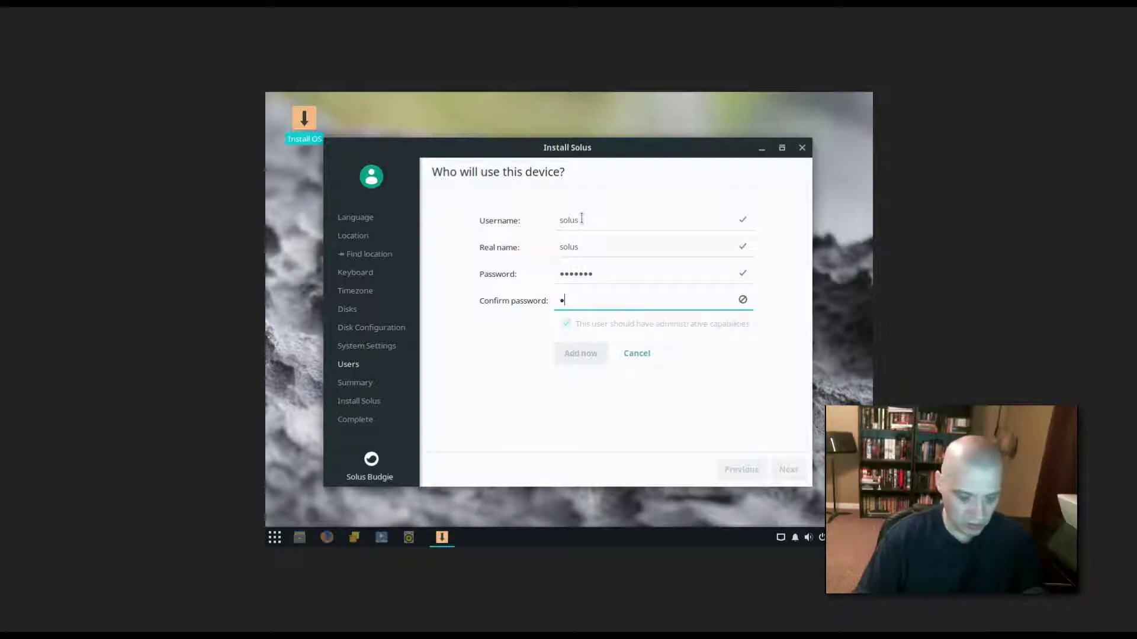
pyautogui.write('solus12')
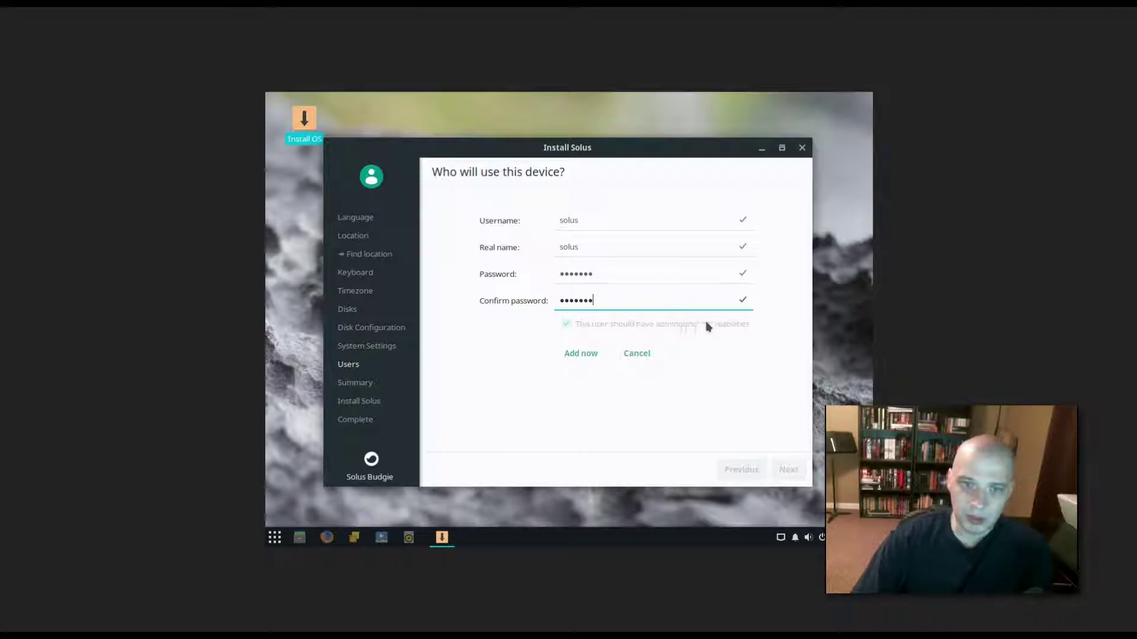
pyautogui.click(562, 324)
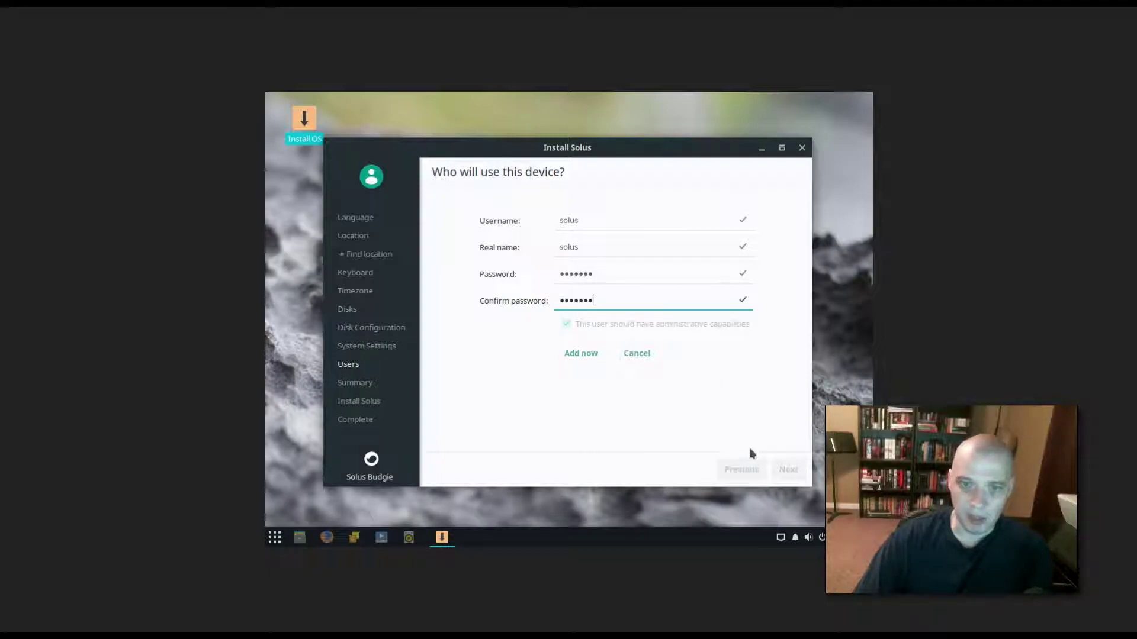
pyautogui.click(580, 353)
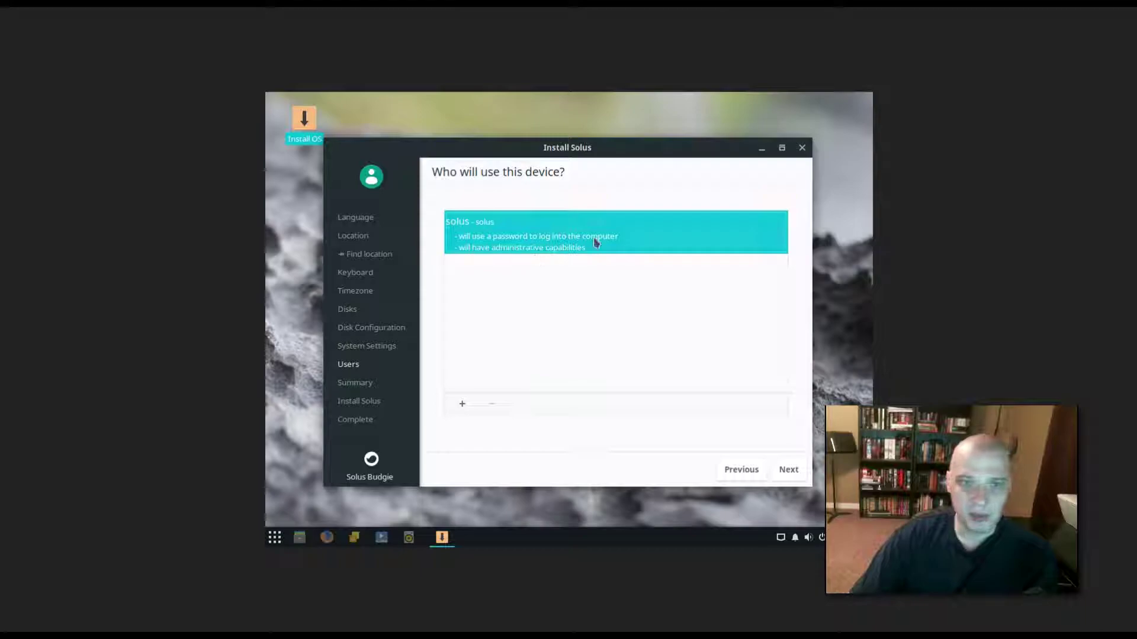
# Review the installation summary, then start installing and confirm the disk changes.
pyautogui.click(786, 468)
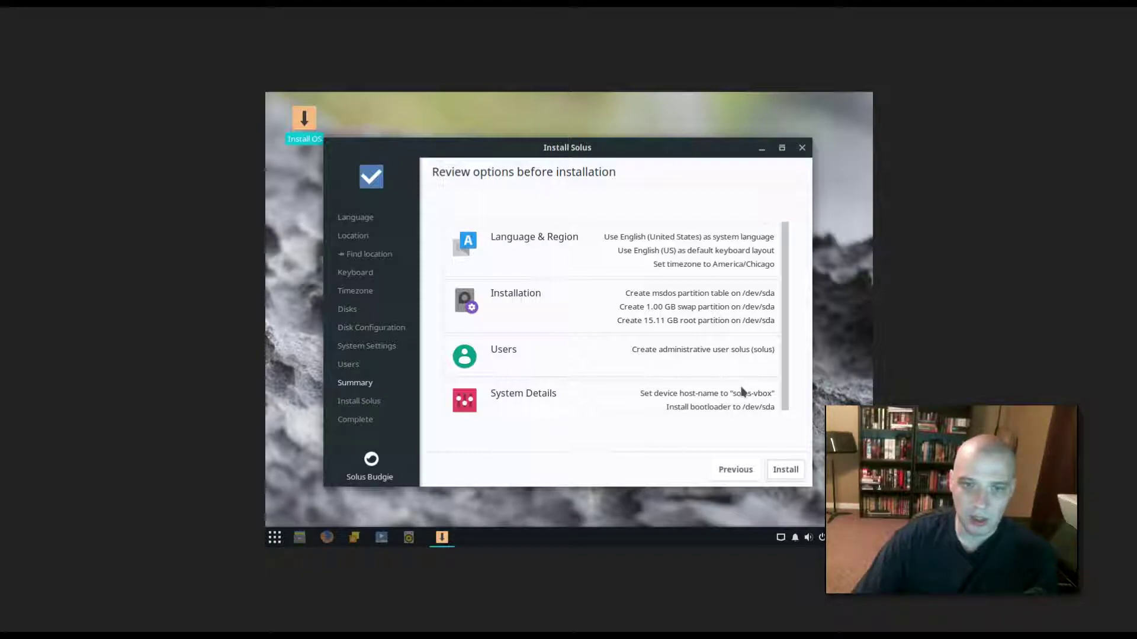
pyautogui.click(779, 470)
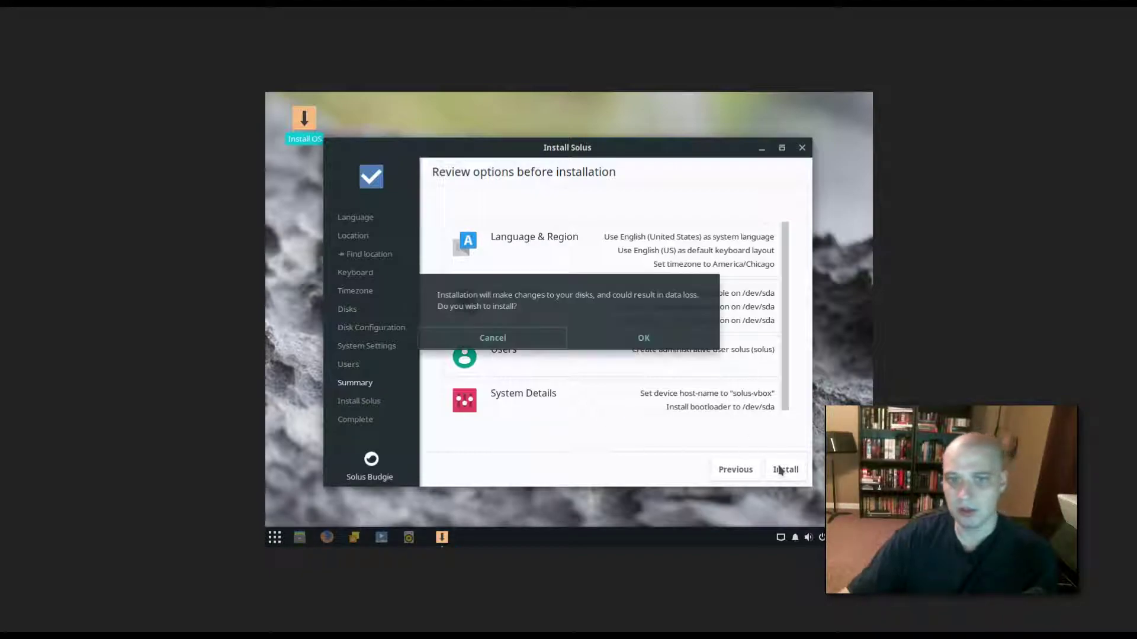
pyautogui.click(684, 346)
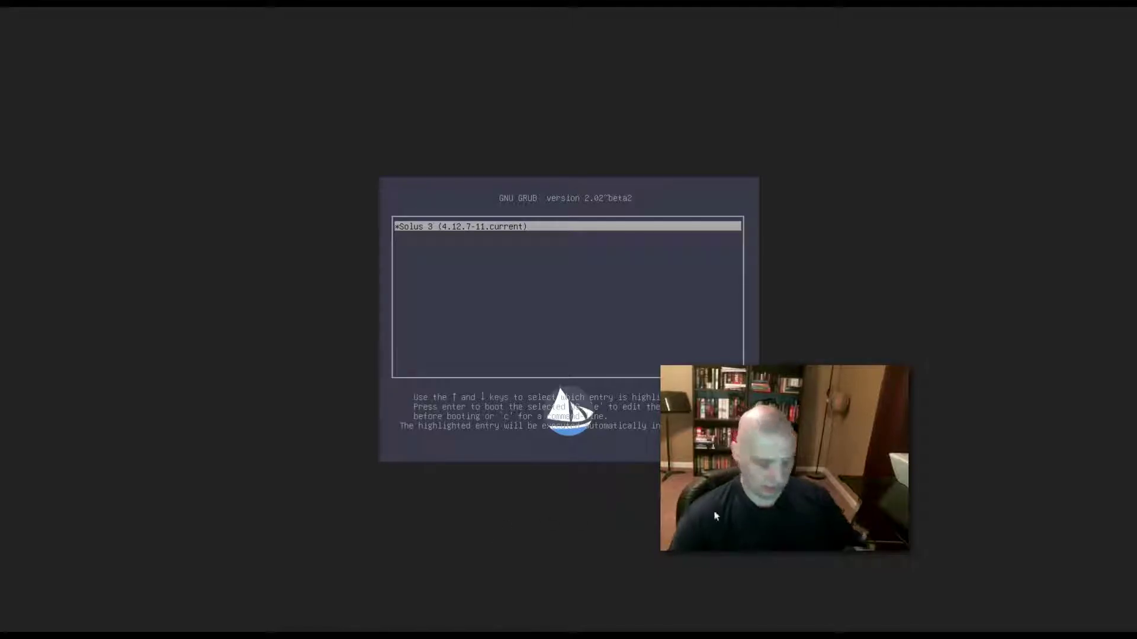
# Let the rebooted VM reach GRUB with Solus 3 (4.12.7-11.current) counting down to boot.
pyautogui.moveTo(731, 485); pyautogui.dragTo(873, 533)
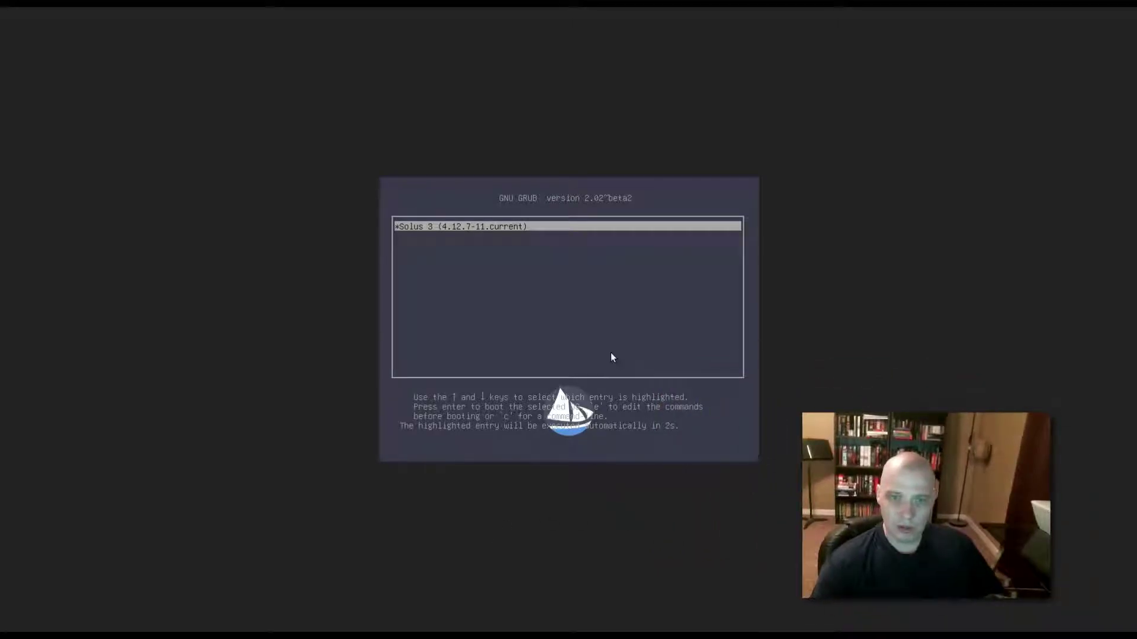